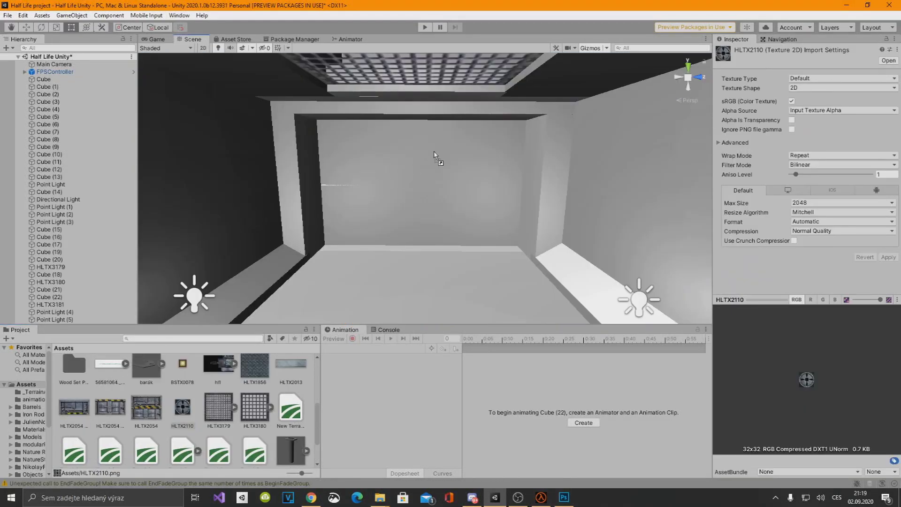
Step: Apply the HLTX2110 texture to the wall panel
drag(434, 153, 433, 154)
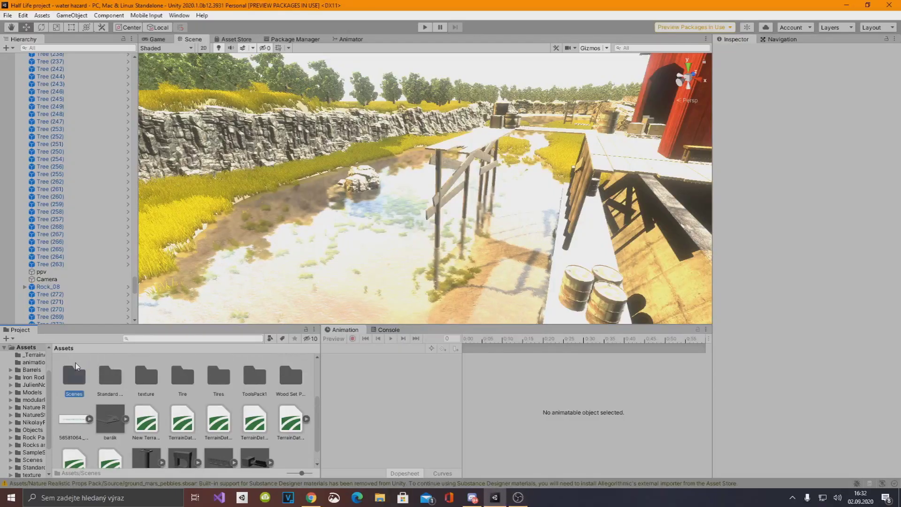
Step: Create a new scene named 'Half Life Unity' inside the Assets/Scenes folder
double_click(79, 368)
right_click(181, 359)
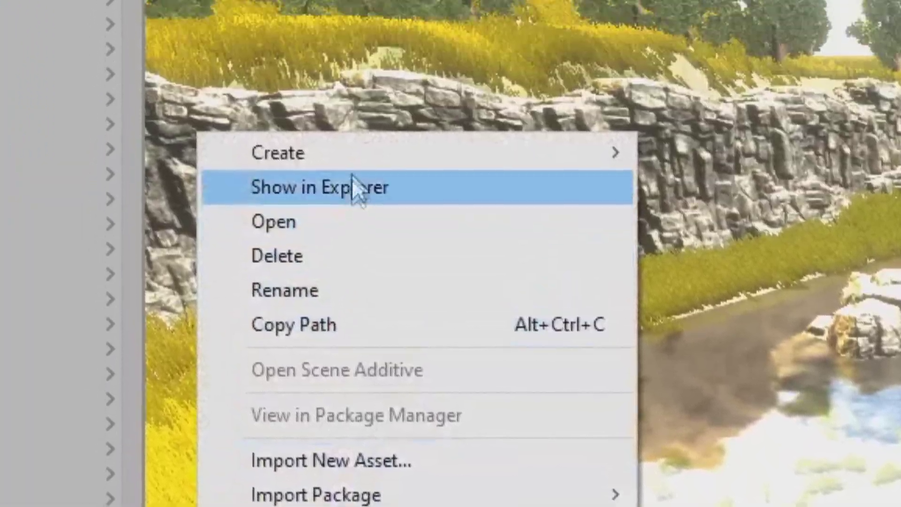
mouse_move(357, 155)
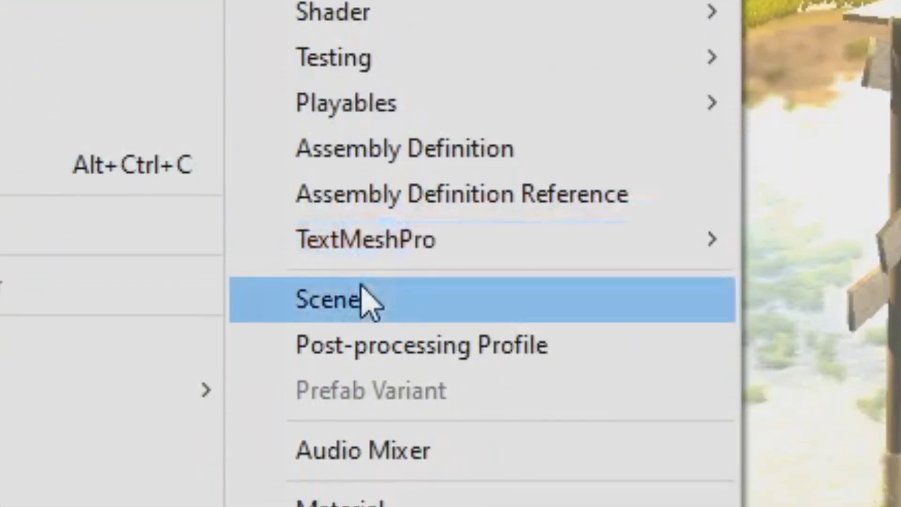
click(359, 381)
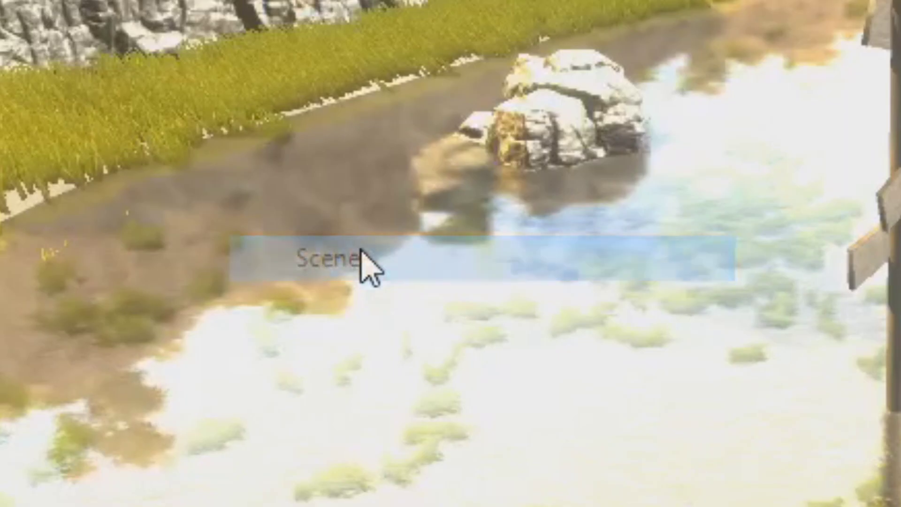
text(H)
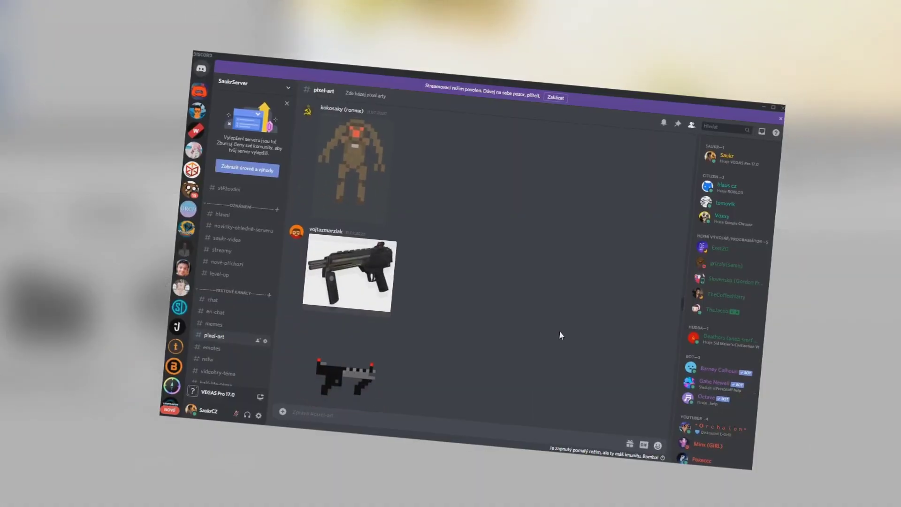
scroll(561, 334, down, 3)
scroll(561, 334, down, 3)
scroll(561, 334, down, 3)
scroll(561, 334, down, 3)
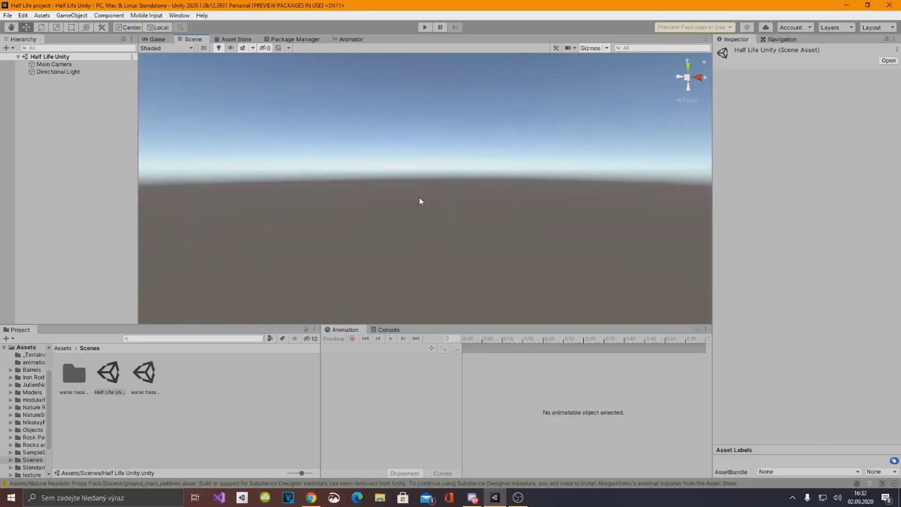
Step: Slide the wall cube along X, make its X rotation positive, and align it with the opposite wall
right_drag(419, 201, 420, 219)
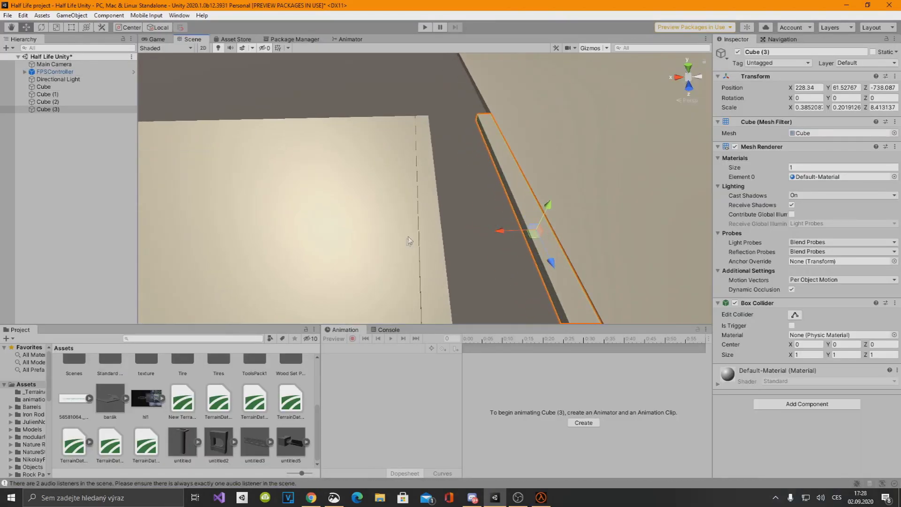
drag(410, 235, 393, 236)
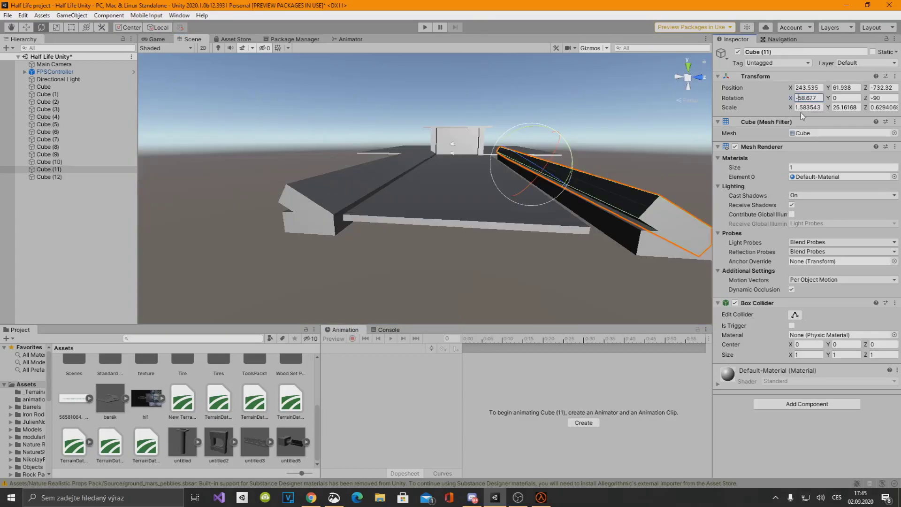
key(BackSpace)
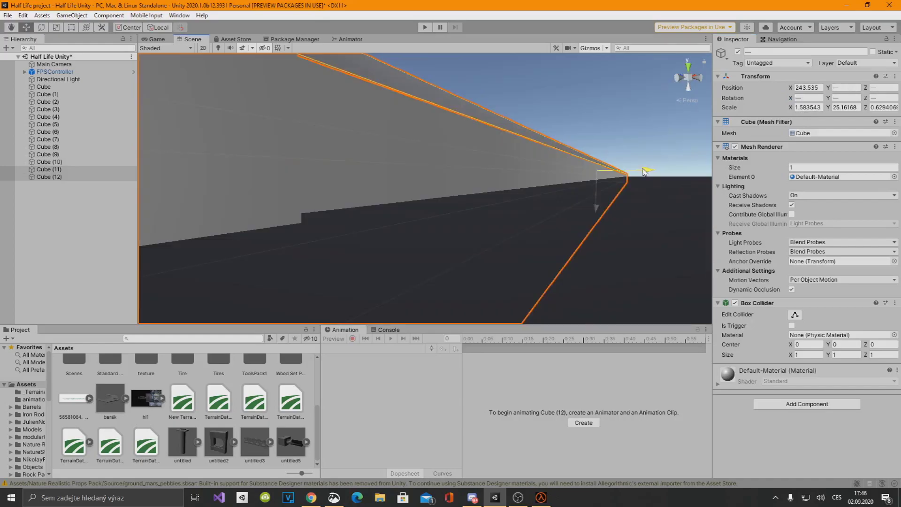
drag(643, 172, 645, 173)
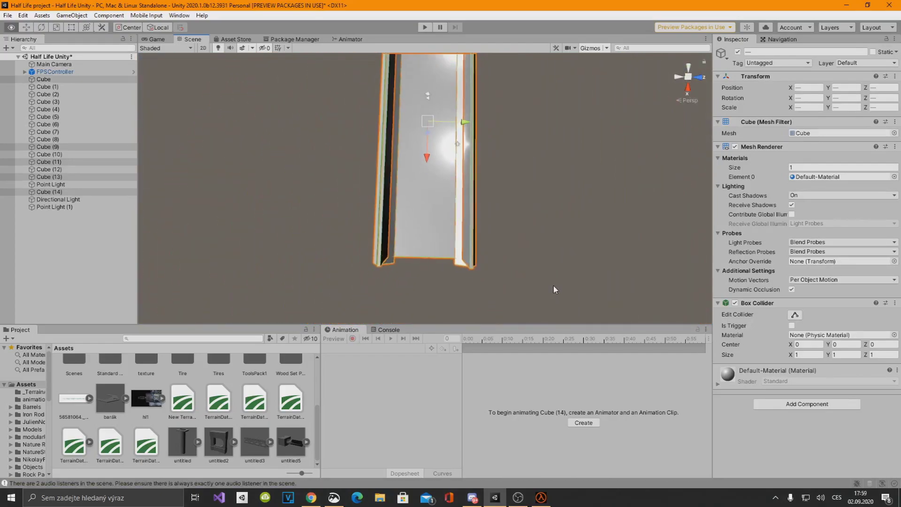
Step: Fly the Scene view over the corridor walls, then select the HLTX2146 texture image
scroll(553, 288, down, 3)
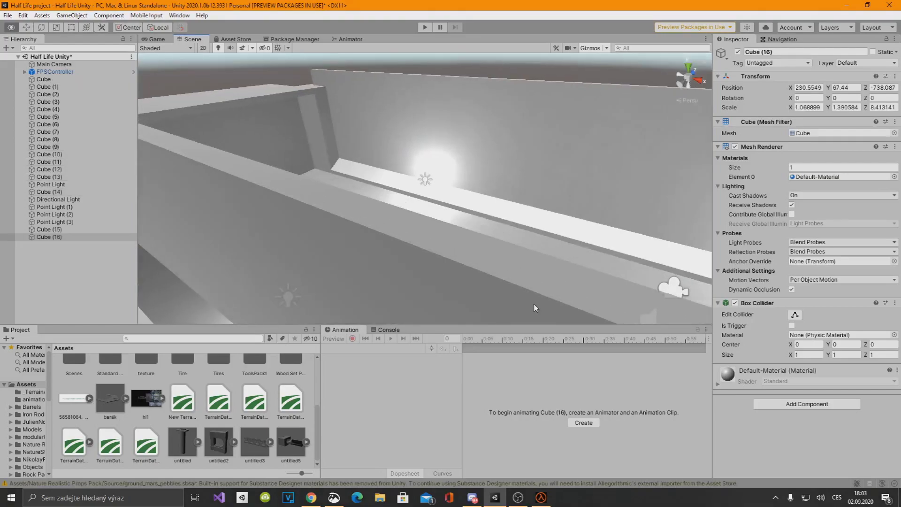
right_drag(364, 214, 377, 266)
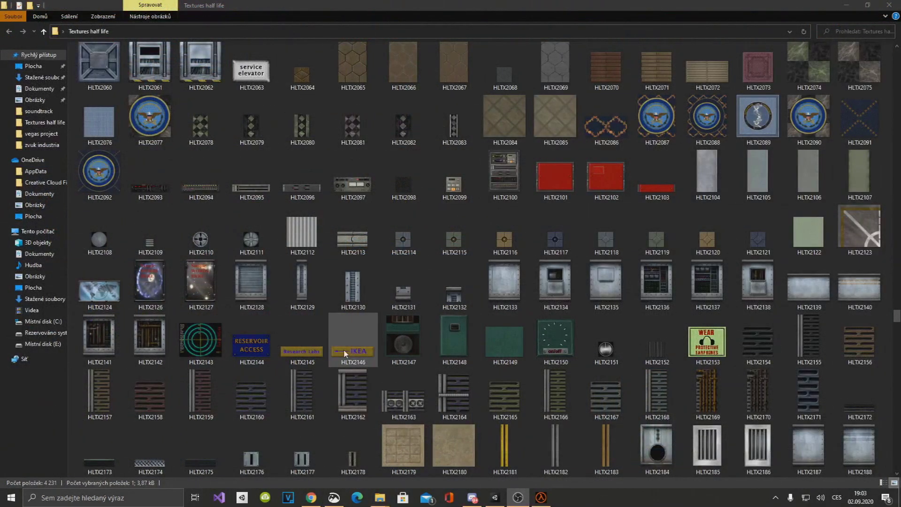
click(345, 356)
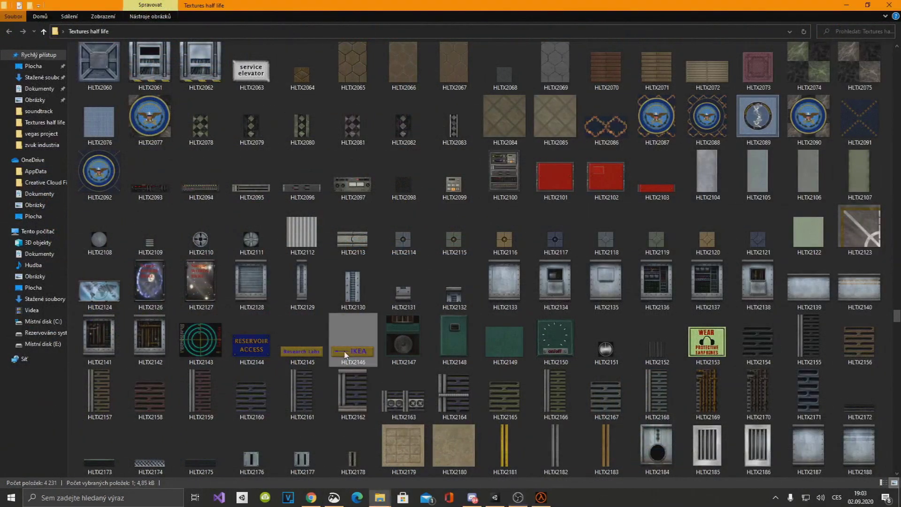
double_click(344, 355)
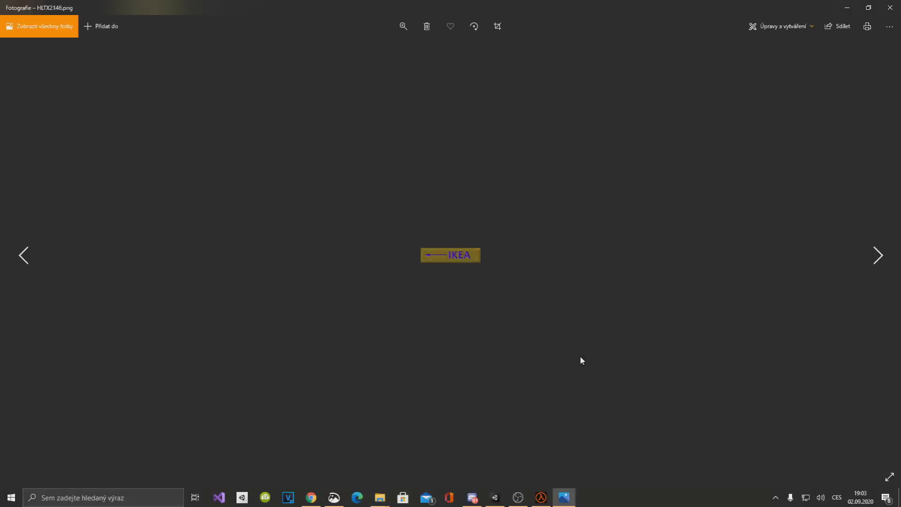
click(405, 27)
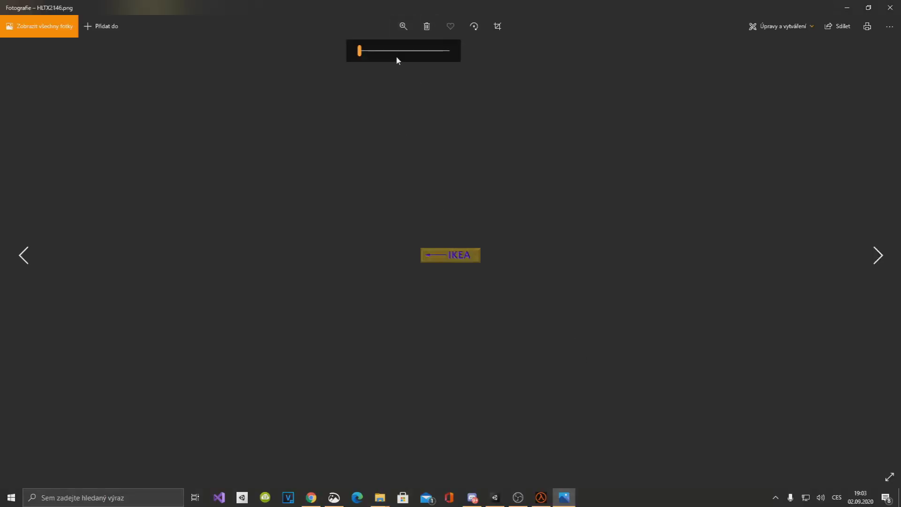
drag(366, 53, 447, 51)
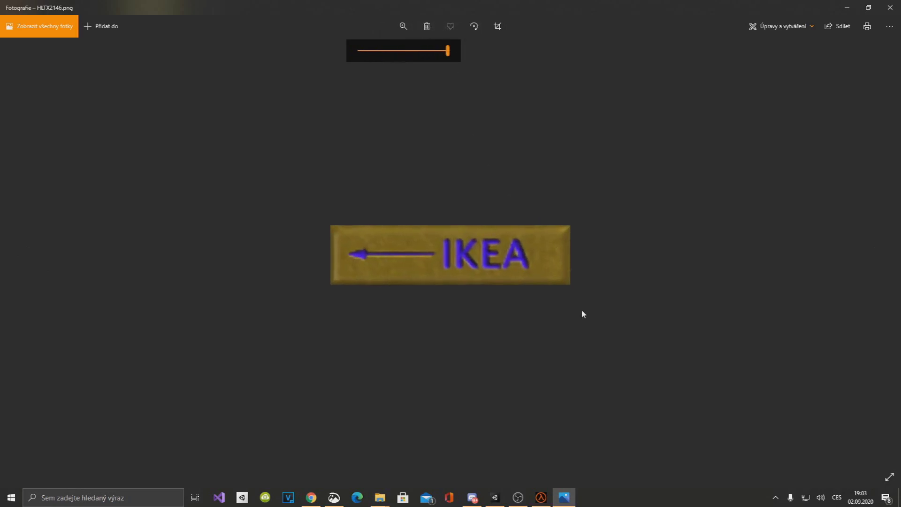
click(888, 6)
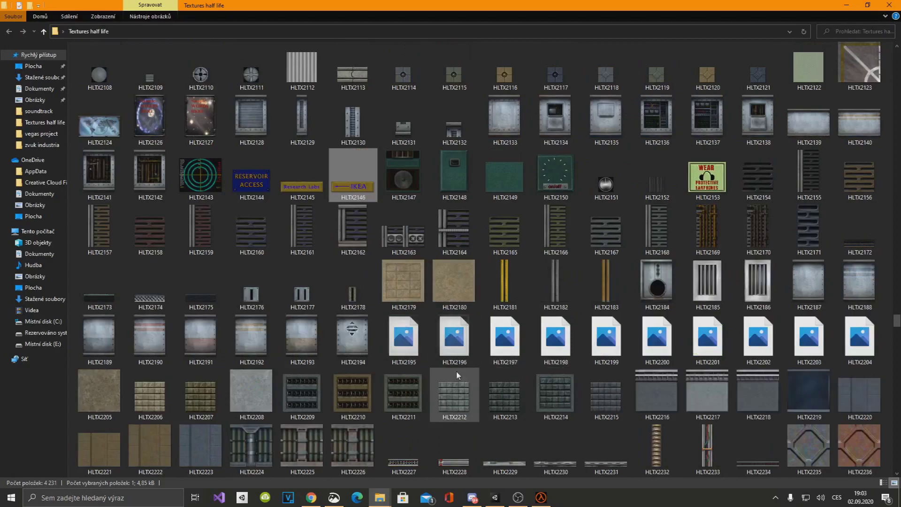
scroll(490, 374, down, 3)
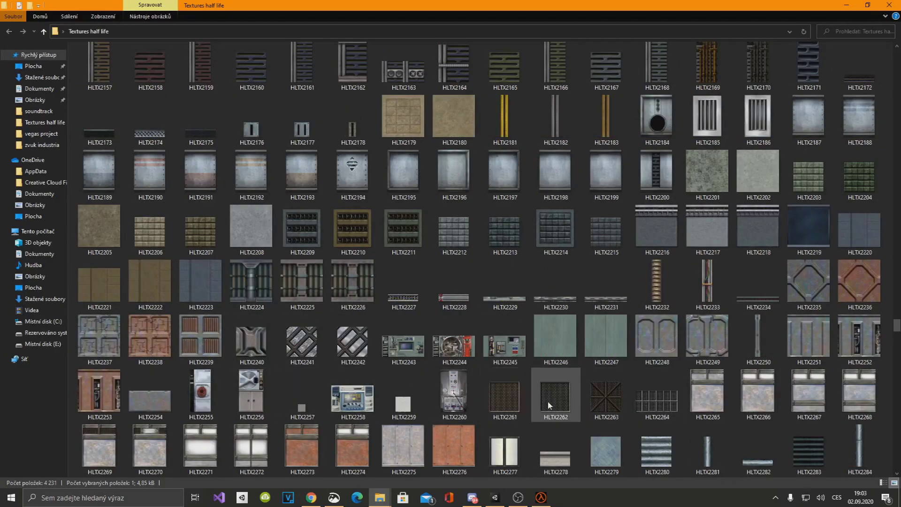
double_click(507, 406)
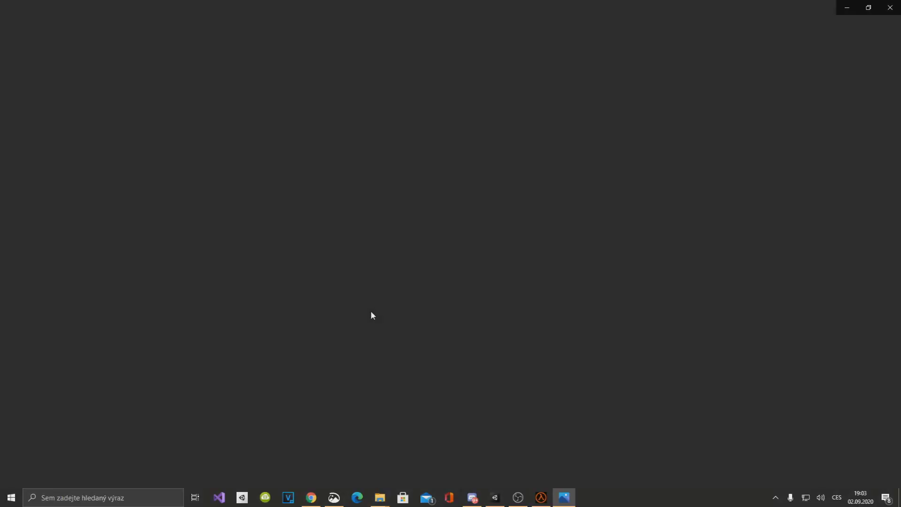
click(398, 33)
drag(360, 53, 483, 64)
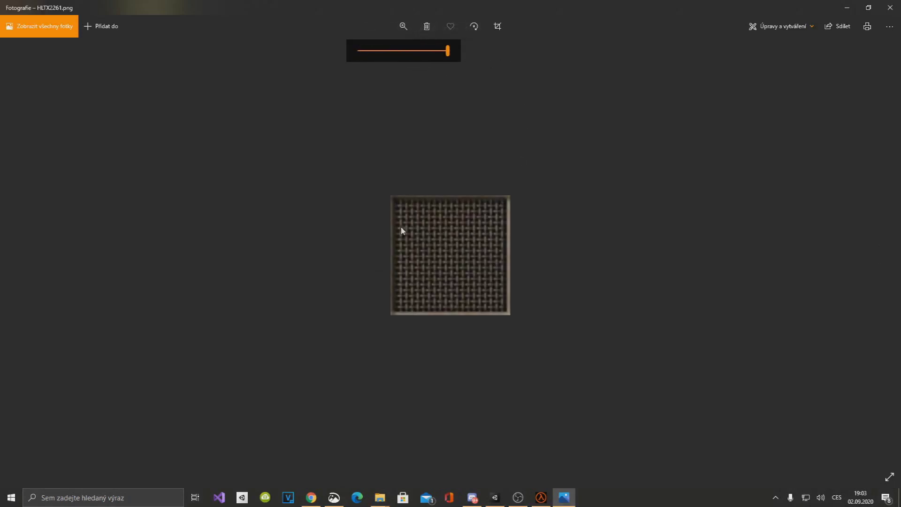
click(888, 6)
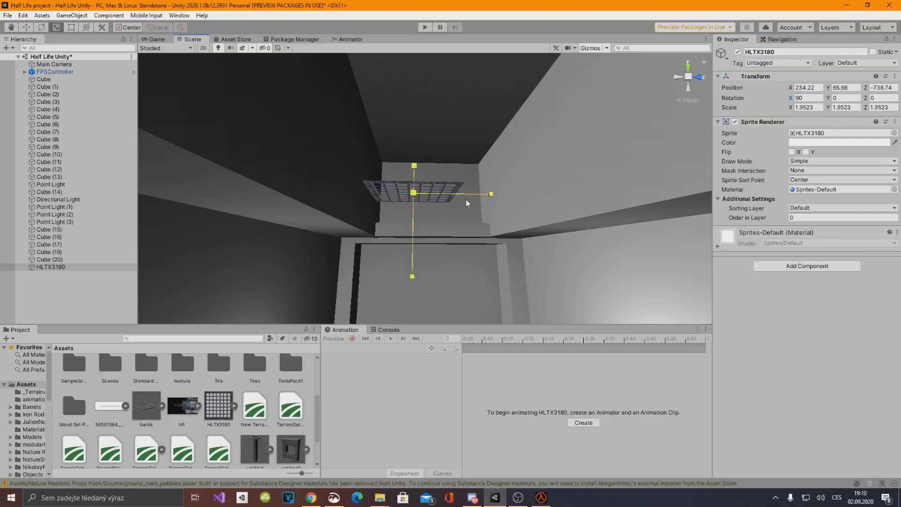
drag(467, 200, 534, 209)
Step: Lower the grate sprite, then narrow the concrete wall panel to about half width and shift it left
drag(411, 241, 414, 268)
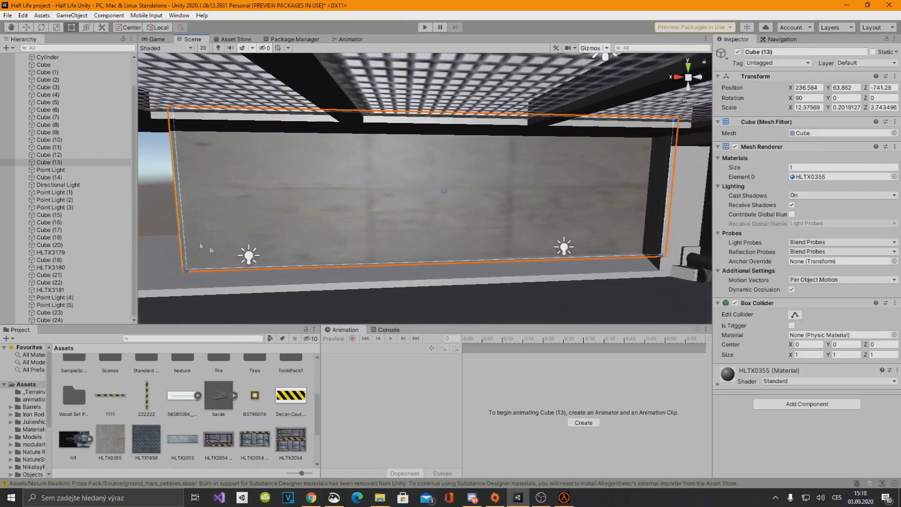
drag(177, 216, 455, 206)
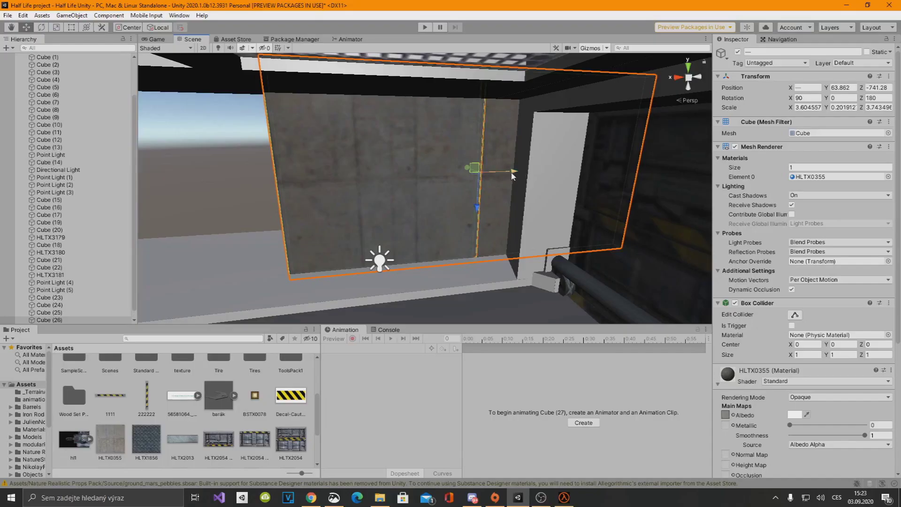
drag(511, 176, 179, 184)
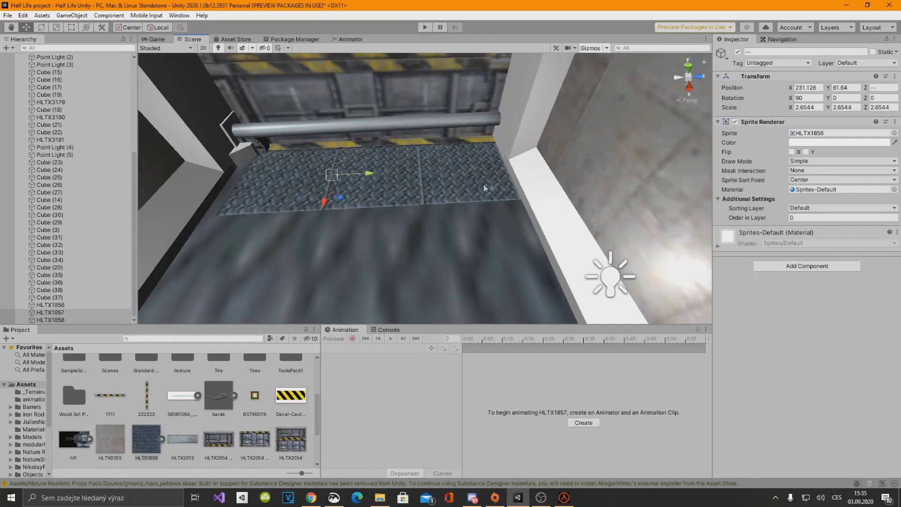
Step: Fit the HLTX1856 diamond-plate floor sprite with the Rect tool and adjust the cube's X scale
click(503, 190)
click(76, 29)
drag(234, 192, 221, 195)
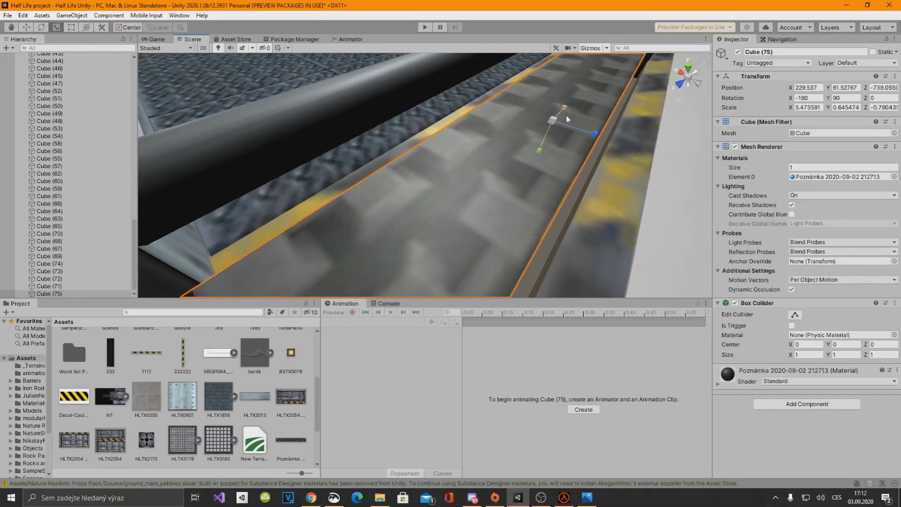
drag(567, 118, 570, 119)
mouse_move(571, 119)
right_down()
mouse_move(653, 26)
mouse_move(251, 213)
mouse_move(341, 369)
right_up()
Step: Switch to Half-Life and start a new game for comparison
key(alt+Tab)
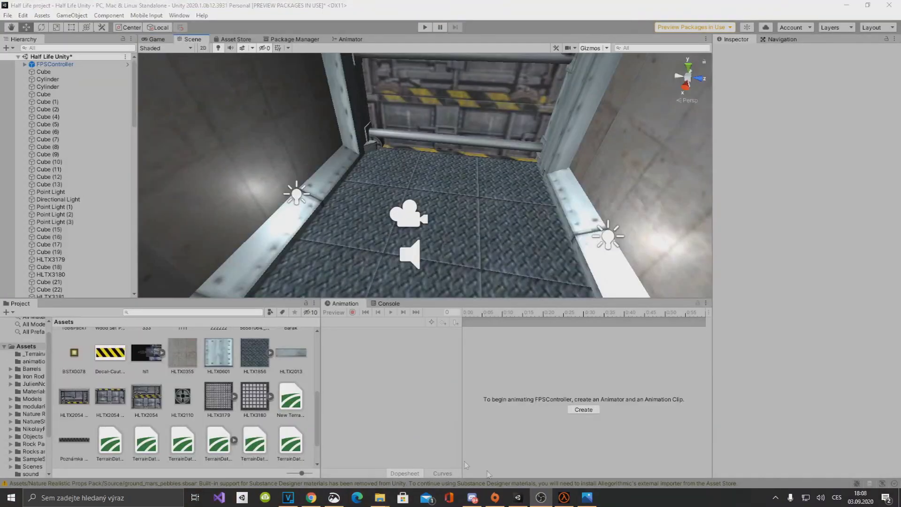
click(563, 496)
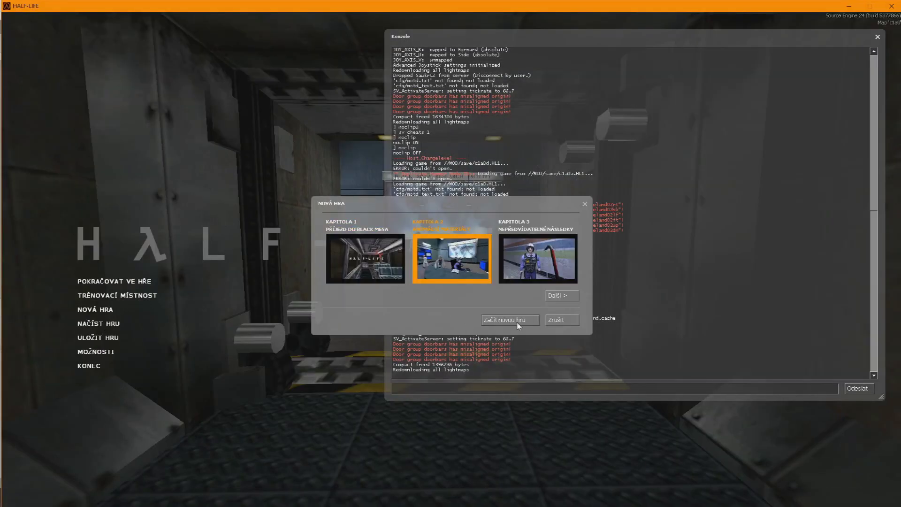
click(517, 323)
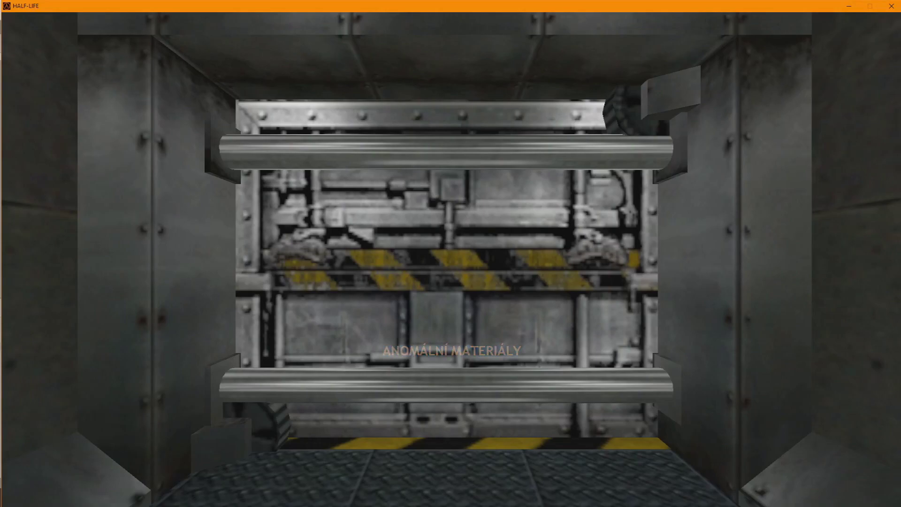
Step: Bring up Half-Life's game menu and console
key(grave)
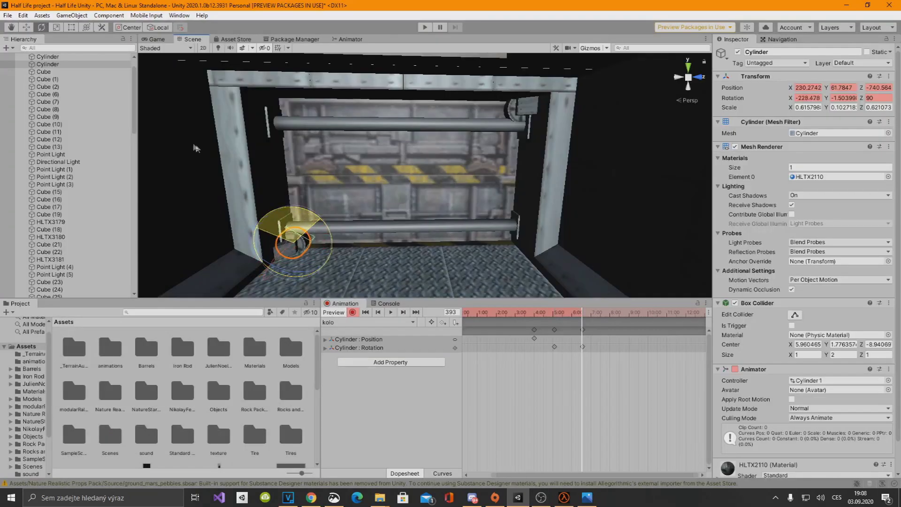
Step: Stop recording the door animation and fly the Scene view into the dark corridor
click(390, 312)
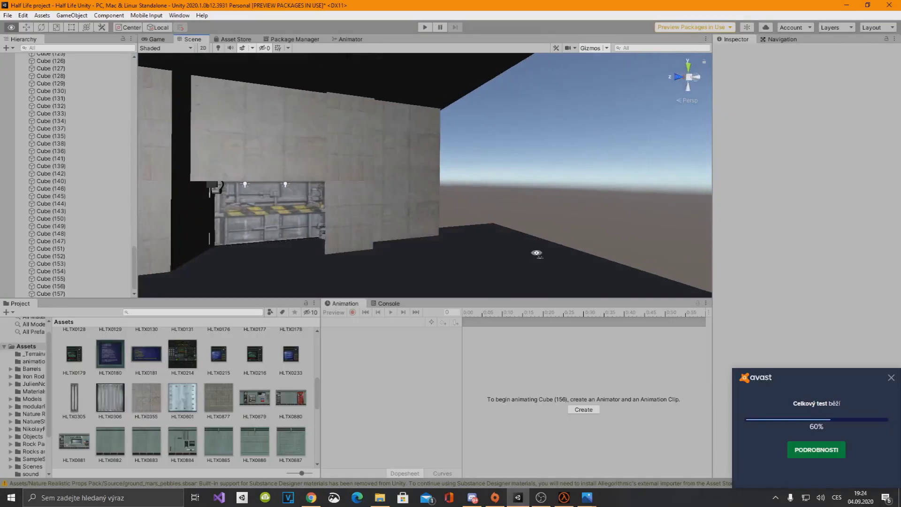
right_drag(536, 253, 472, 317)
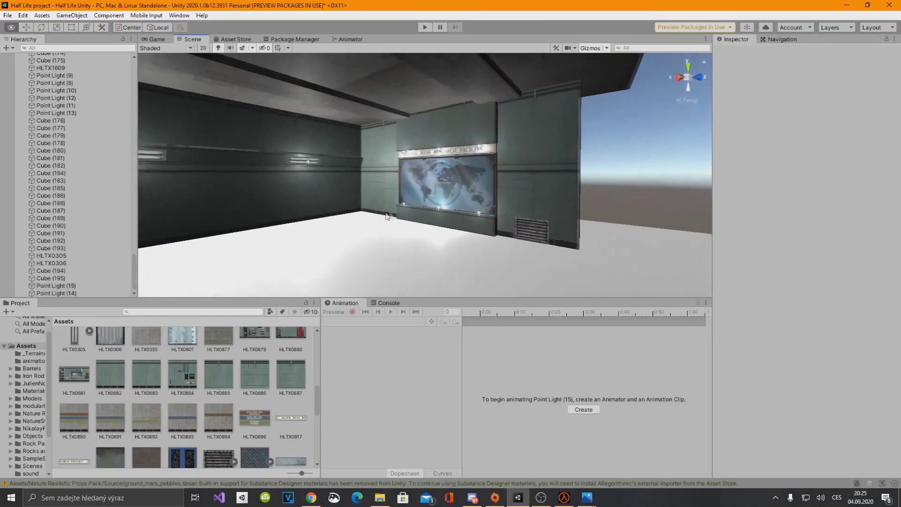
mouse_move(386, 216)
right_down()
mouse_move(36, 205)
mouse_move(357, 203)
mouse_move(415, 191)
right_up()
Step: Set floor Cube (1)'s HLTX0946 material tiling to 10.8 by 13.81, then compare with Half-Life
click(415, 202)
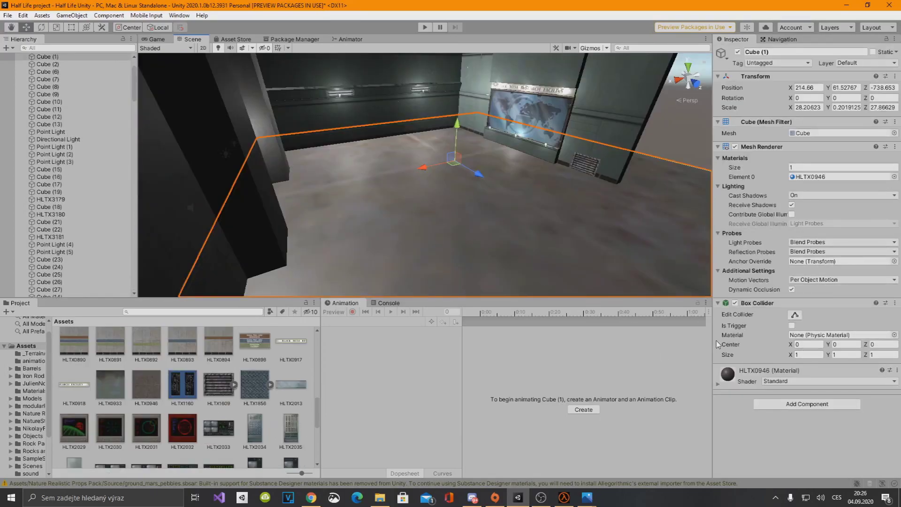
click(718, 385)
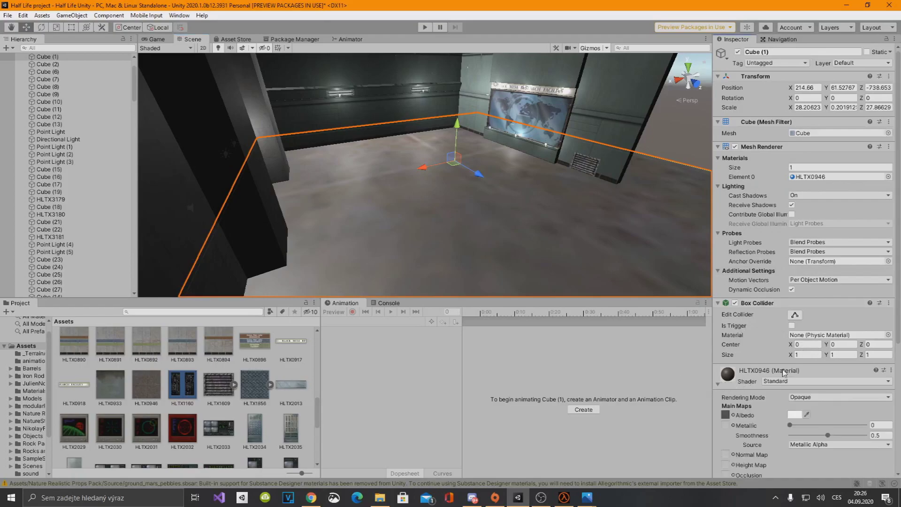
scroll(796, 363, down, 4)
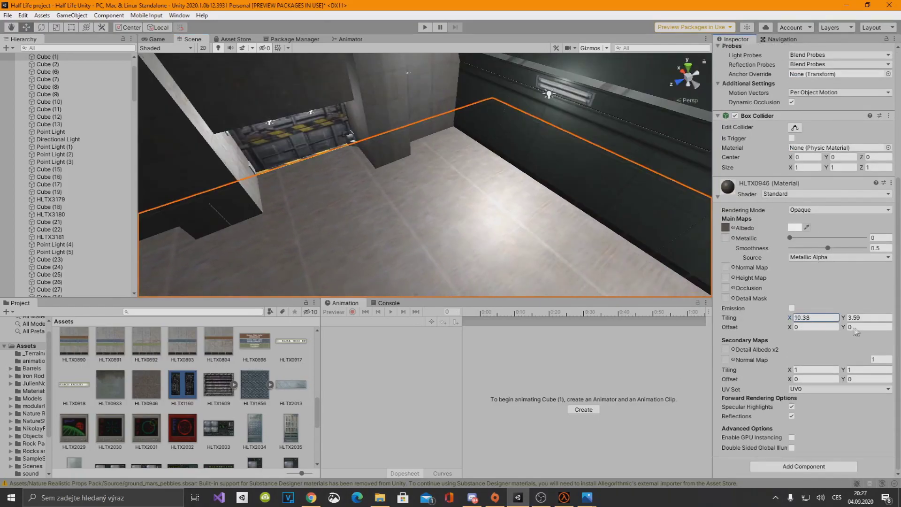
click(849, 319)
text(13.81)
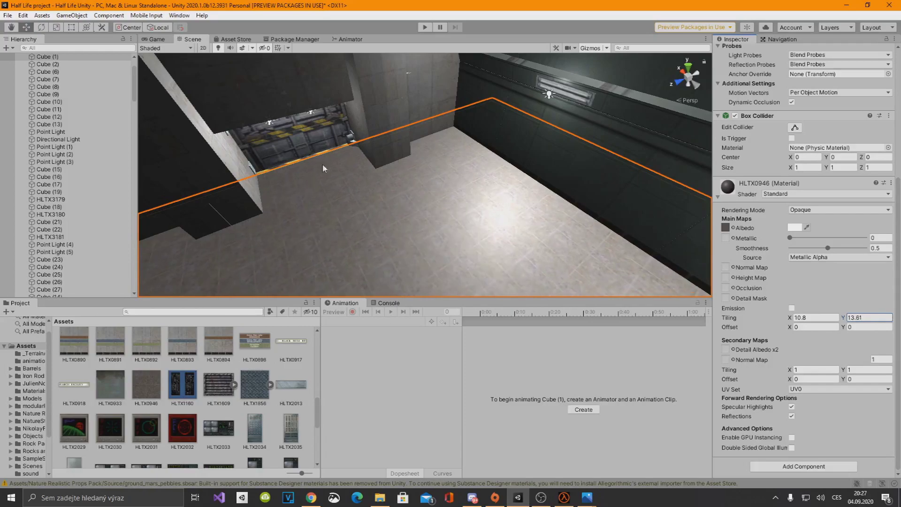
click(564, 497)
key(Escape)
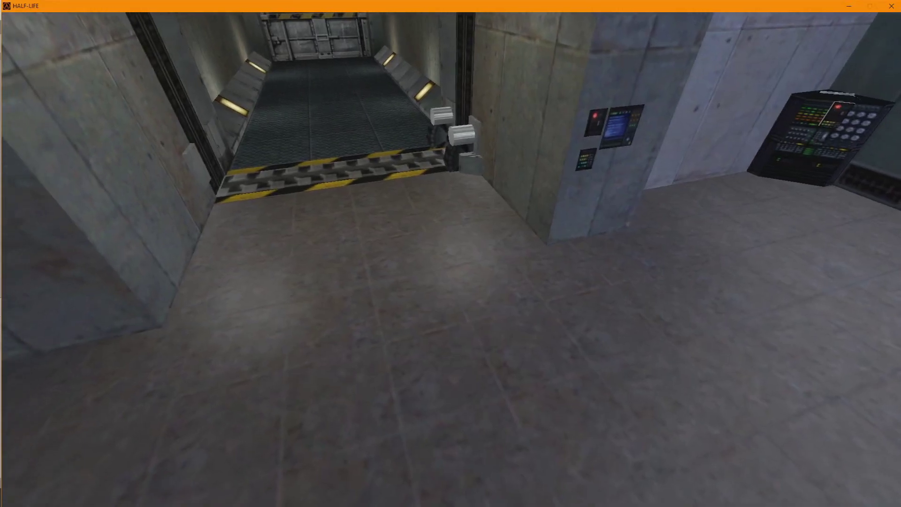
key(grave)
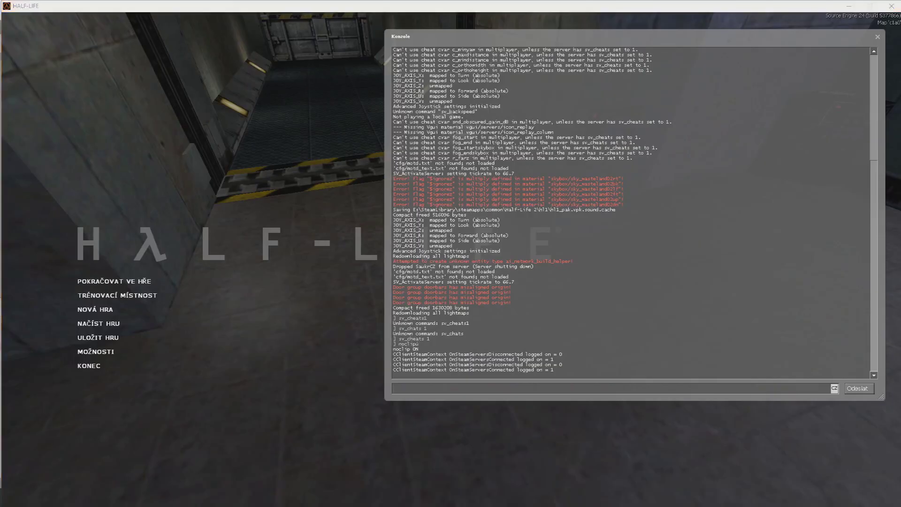
key(alt+Tab)
drag(847, 317, 851, 318)
click(798, 319)
Step: Raise the floor tiling to 11.6 on X and higher on Y, then fly around the corridor
text(11.6)
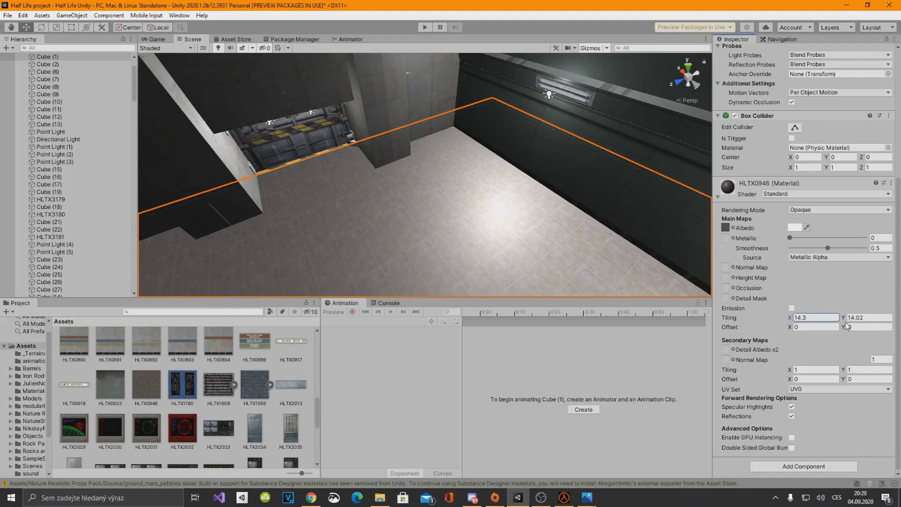
click(843, 321)
drag(850, 323, 857, 325)
mouse_move(510, 222)
right_down()
mouse_move(550, 198)
mouse_move(56, 78)
mouse_move(6, 113)
right_up()
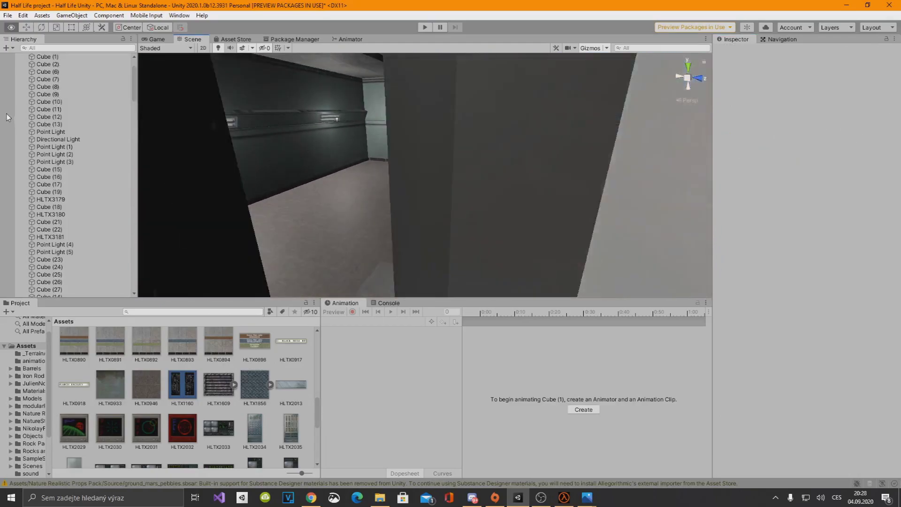
mouse_move(6, 114)
right_down()
mouse_move(704, 166)
mouse_move(702, 150)
right_up()
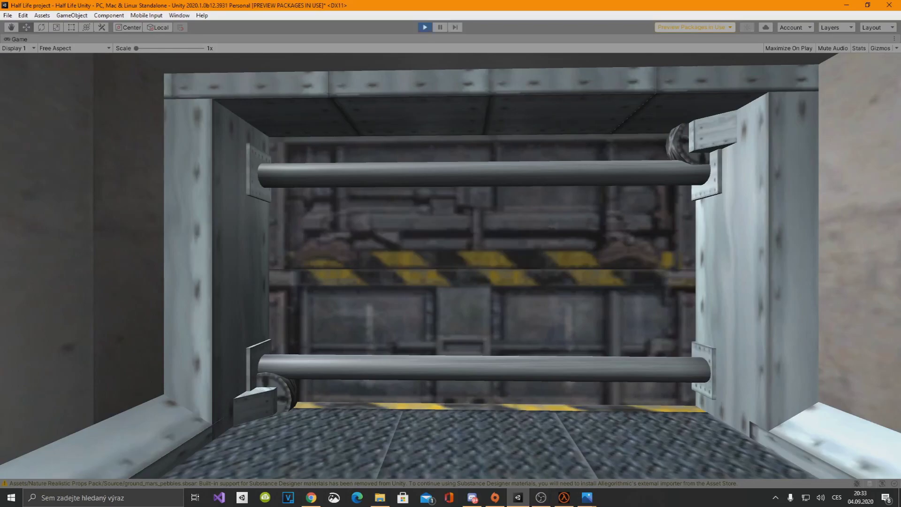
Step: Approach the metal doors until they slide open, then walk into the lobby to the reception desk
key(w)
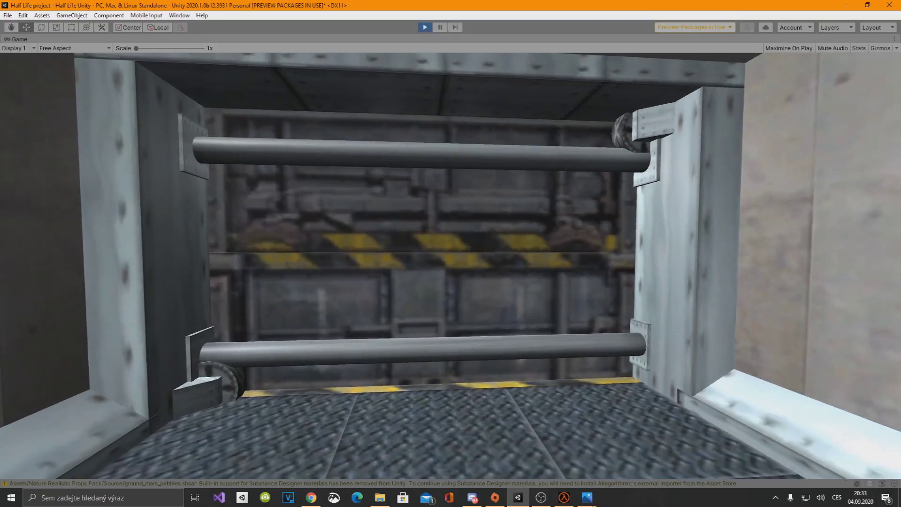
key(s)
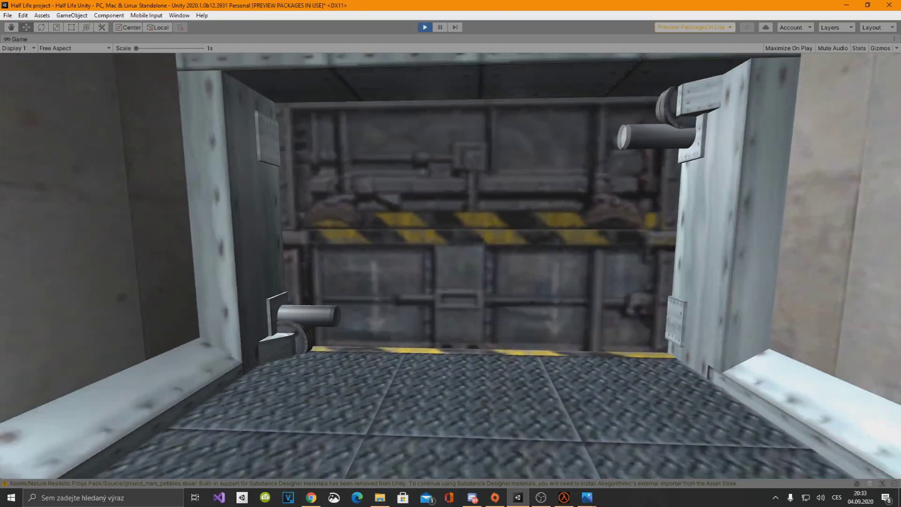
key(s)
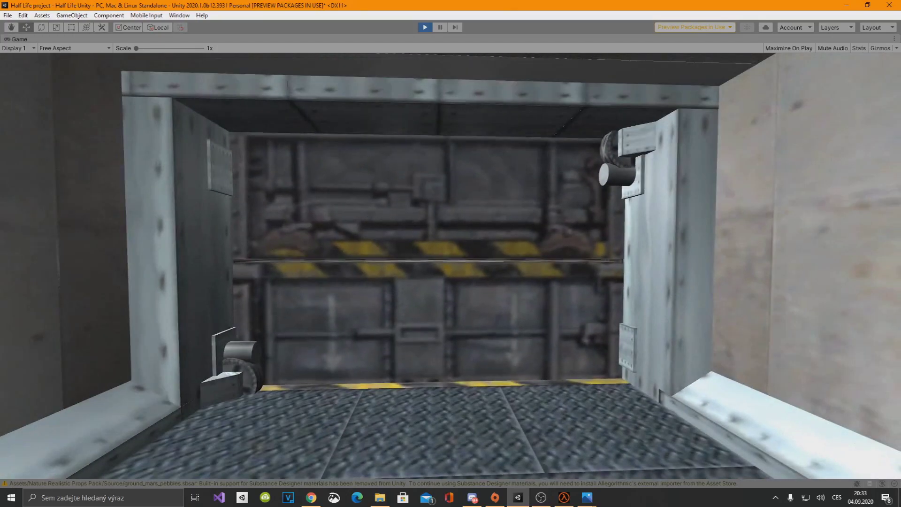
key(w)
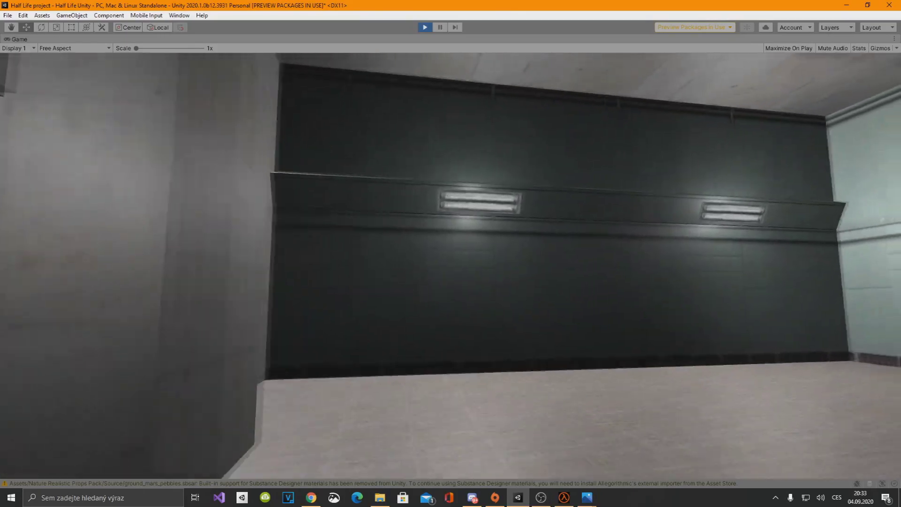
key(w)
Step: Walk out toward the green building, then come back through its doorway to the lobby
key(s)
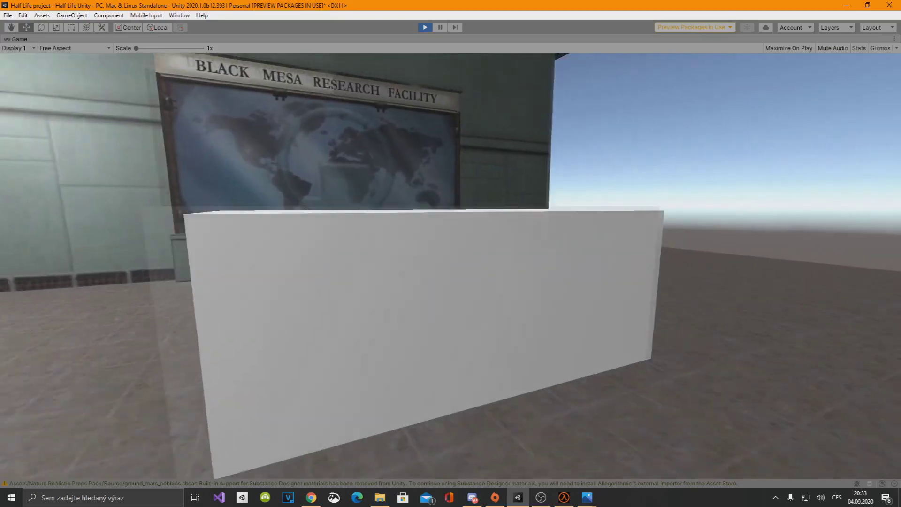
key(w)
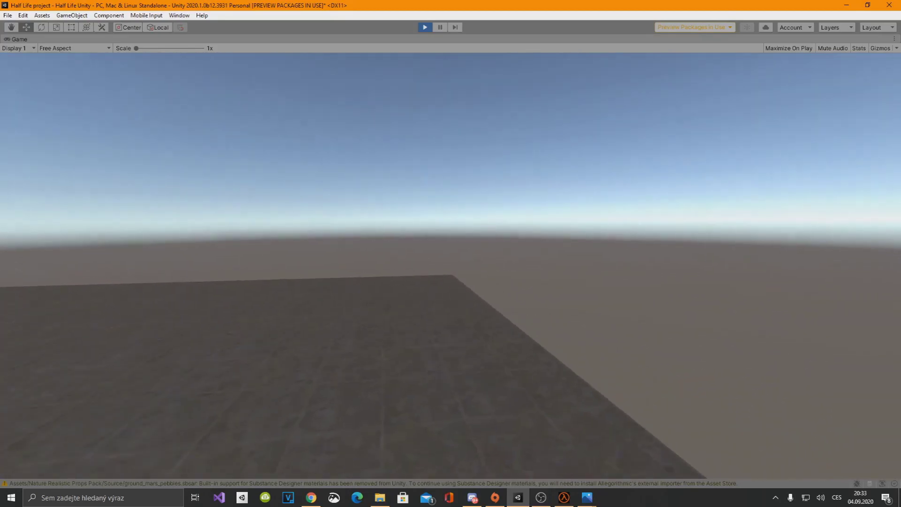
key(w)
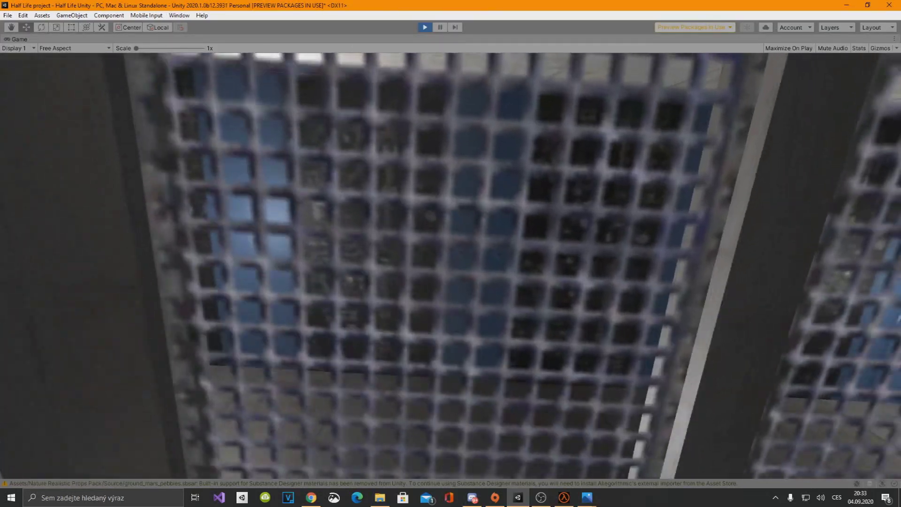
key(w)
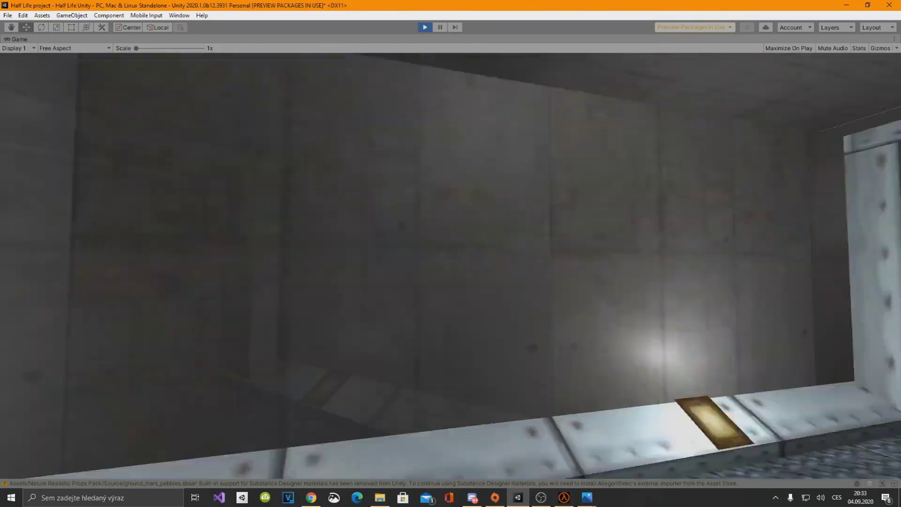
key(w)
key(w)
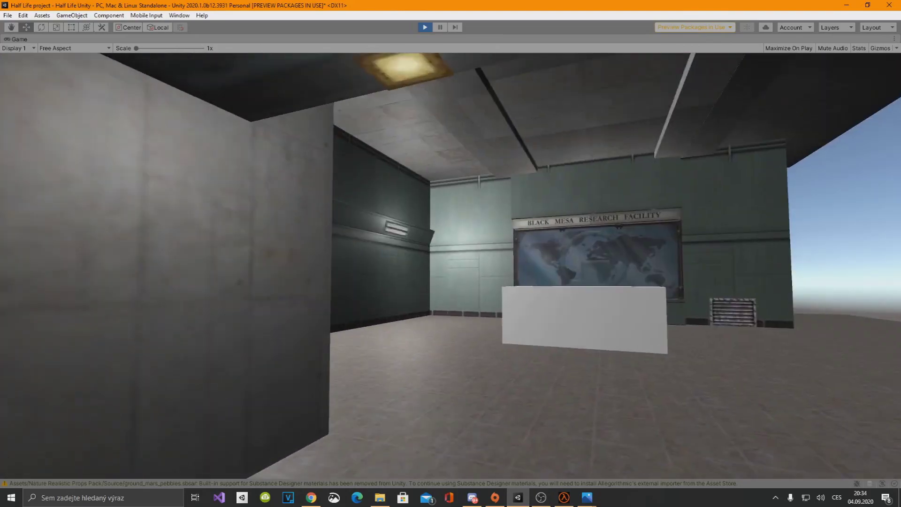
Step: Visit the room with the Black Mesa Research Facility sign, then return to face the hazard-striped corridor entrance
key(w)
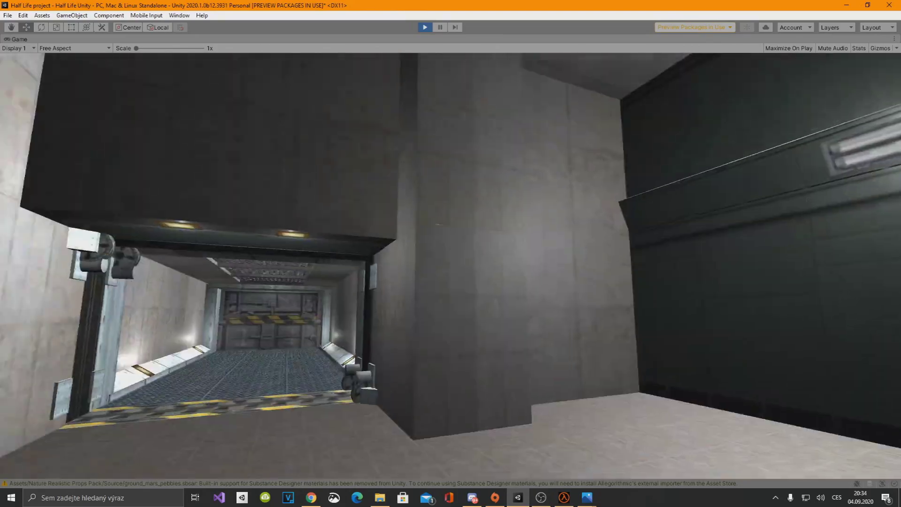
key(w)
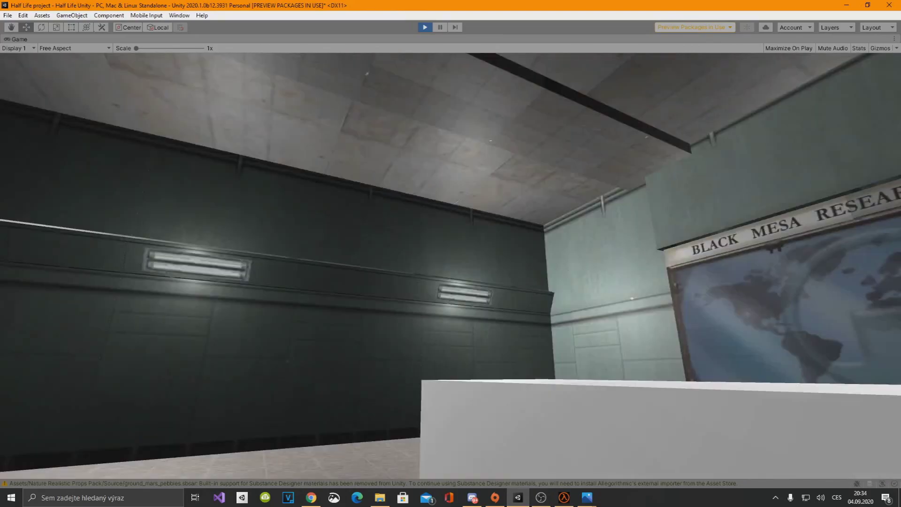
key(s)
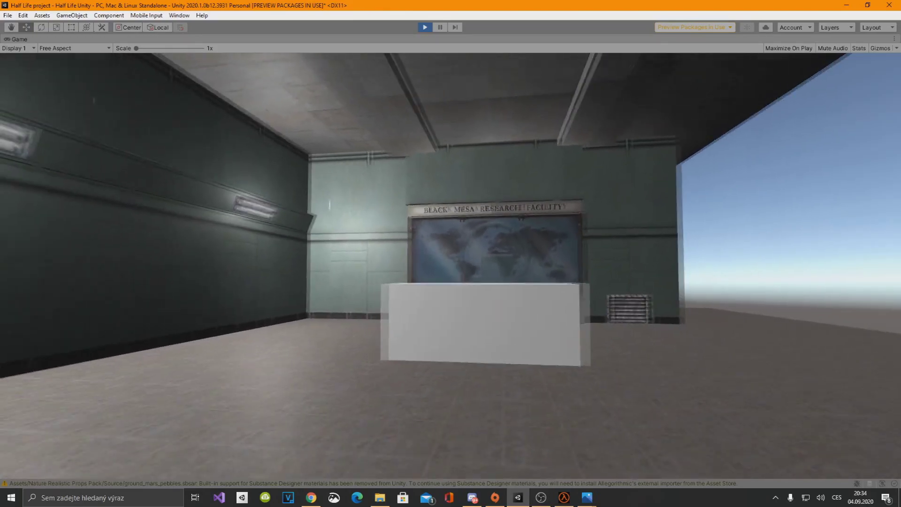
key(w)
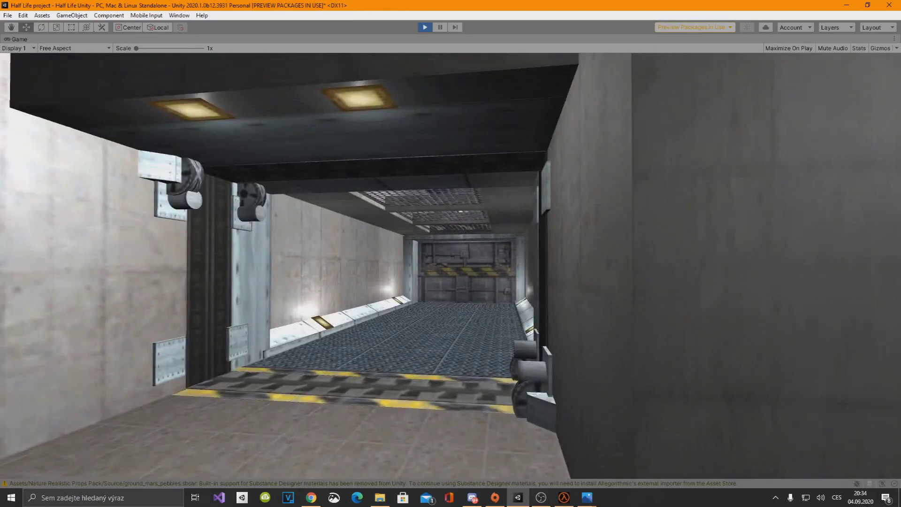
key(s)
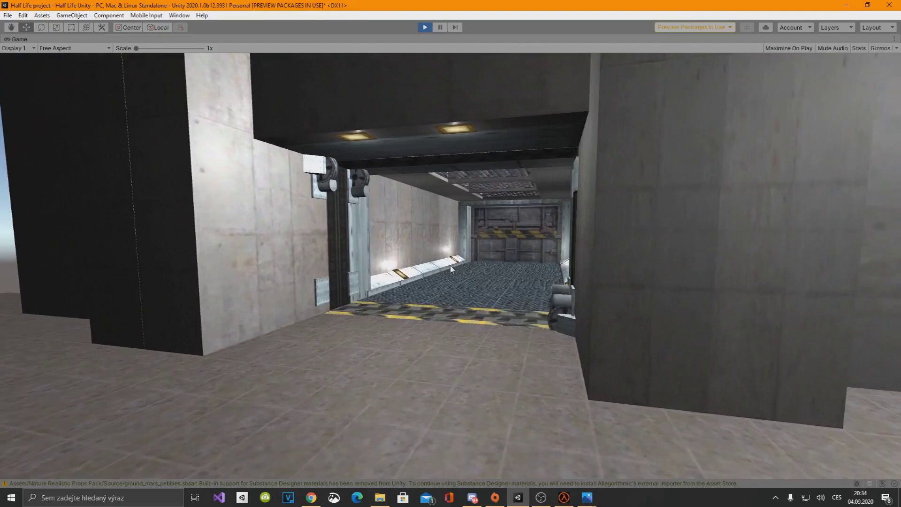